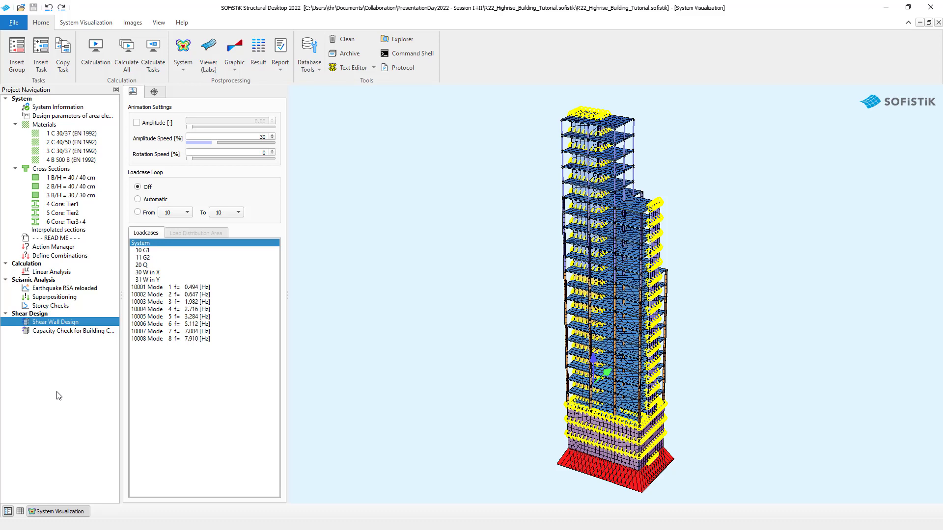
right_click(57, 391)
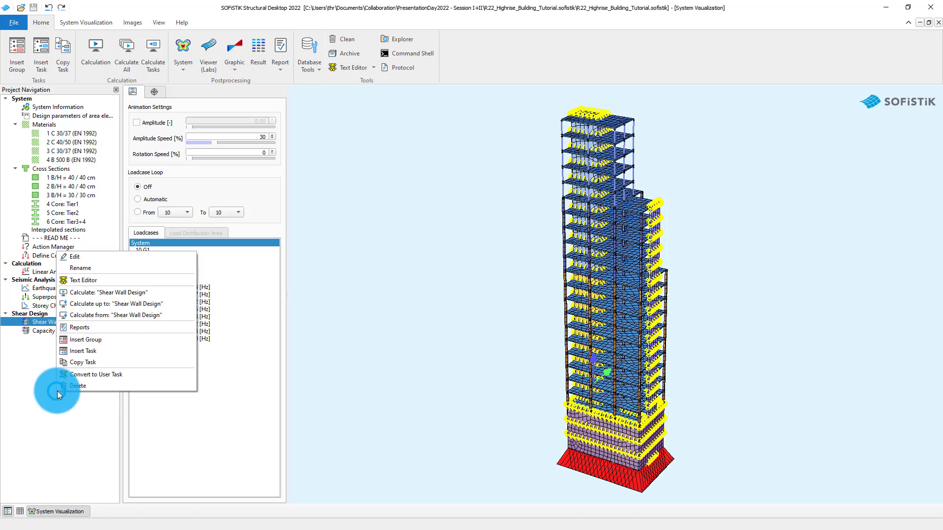
click(96, 355)
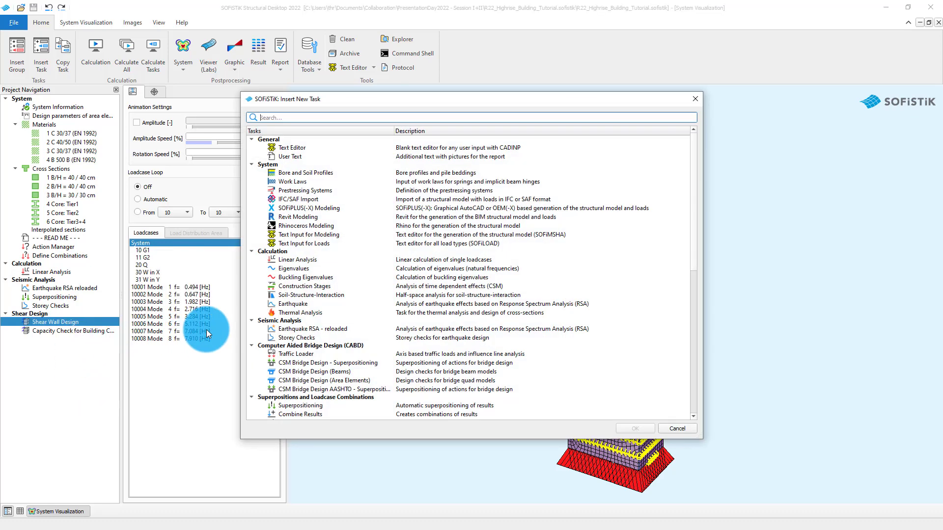
text(shea)
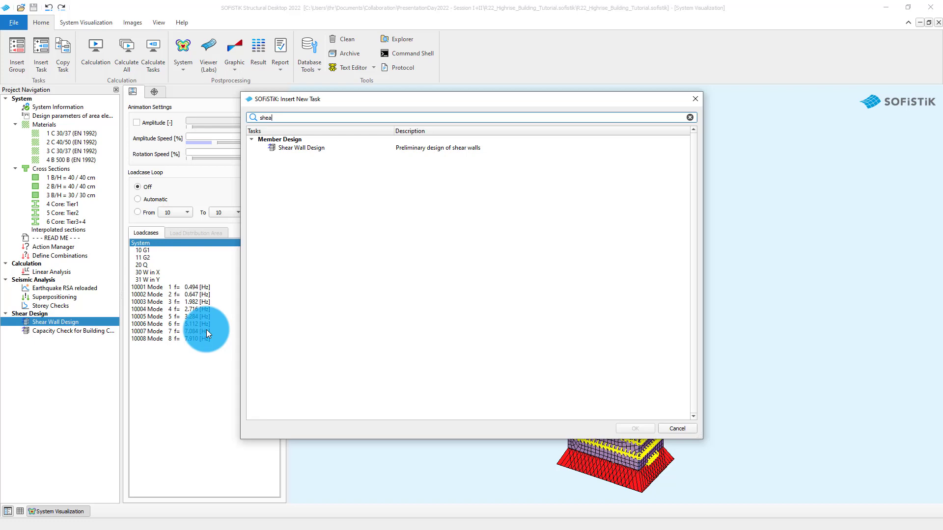
key(Escape)
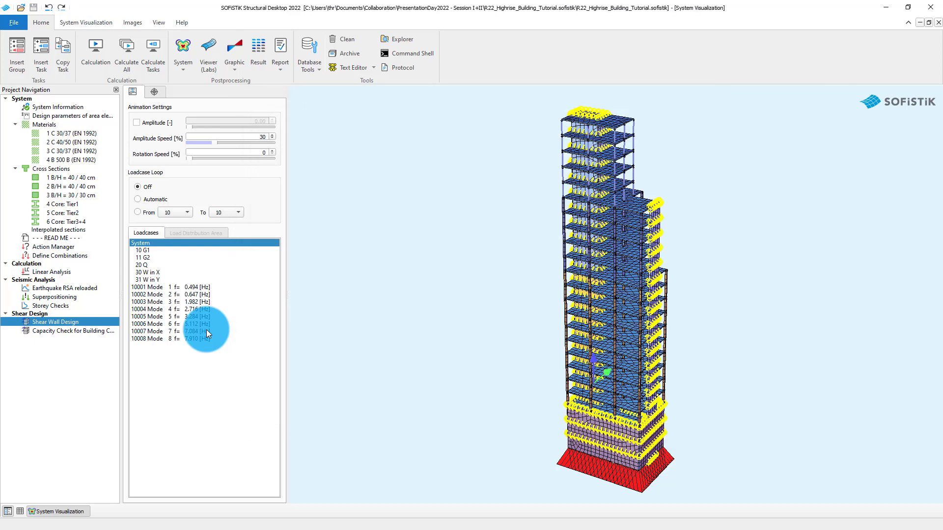
Open the existing Shear Wall Design task, preview the Level 00 wall A-B/2 and sort the shear wall table by wall.
double_click(80, 322)
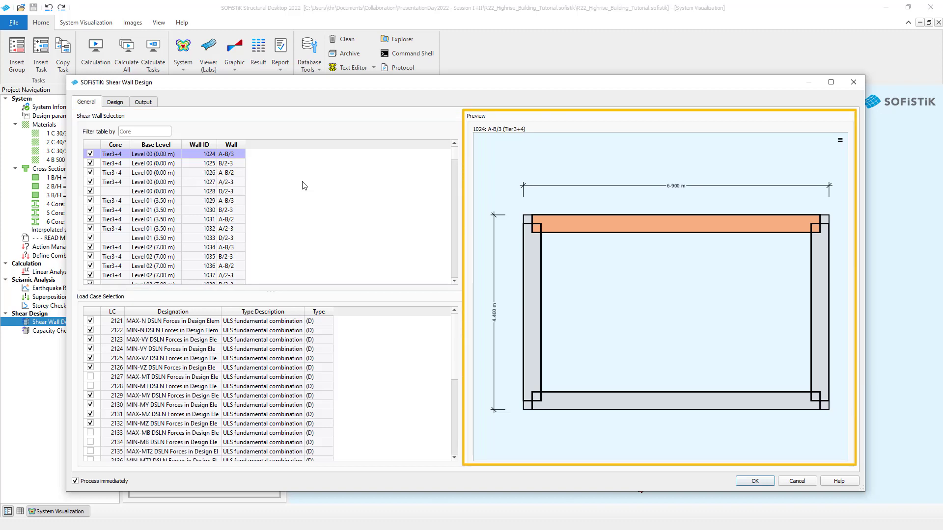
key(Down)
key(Down)
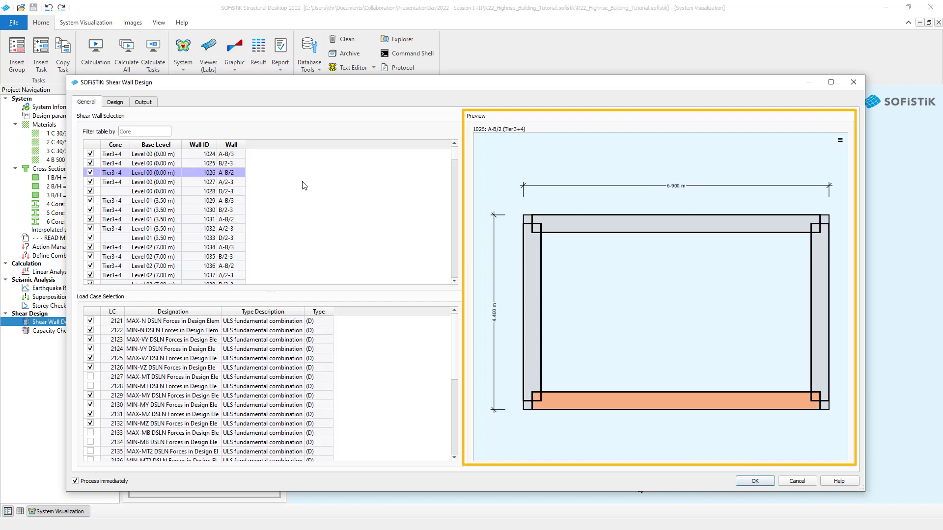
click(240, 146)
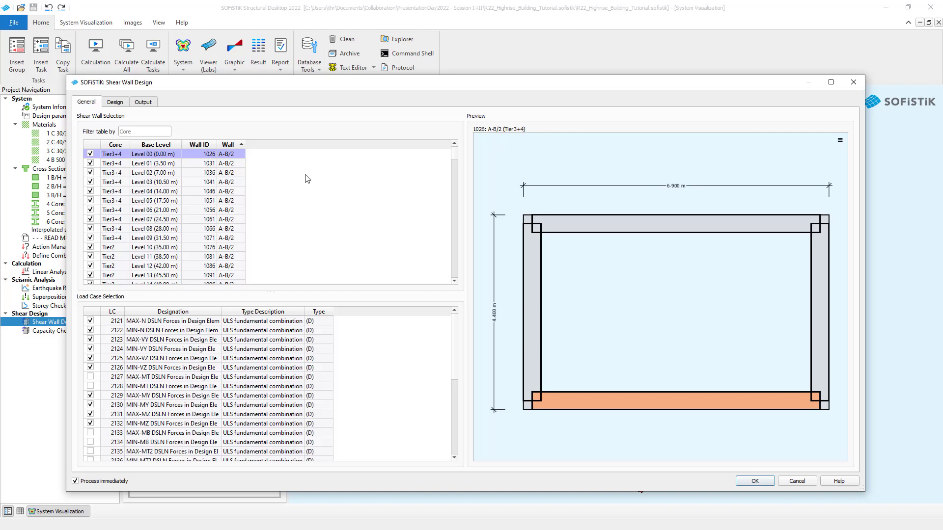
Deactivate all Tier1 walls in the shear wall selection by filtering the table for "tier1", and clear the filter.
click(130, 131)
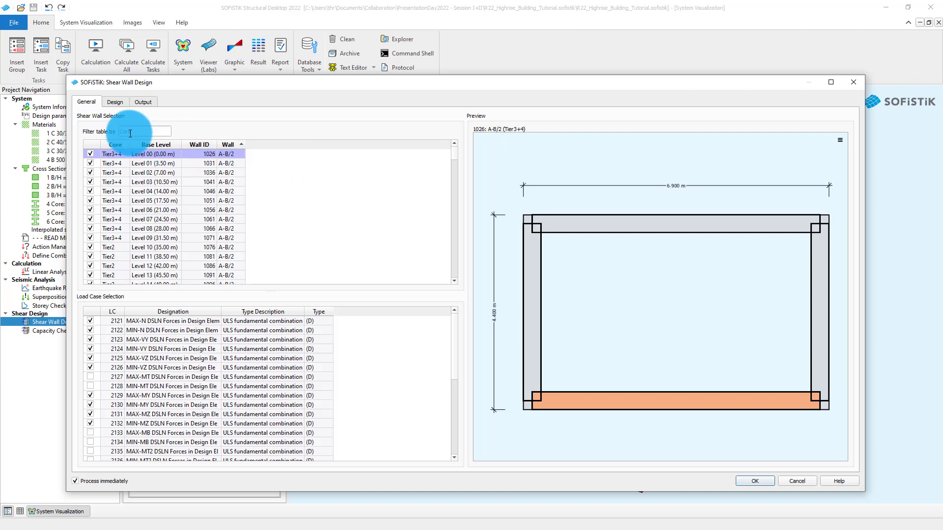
text(tier)
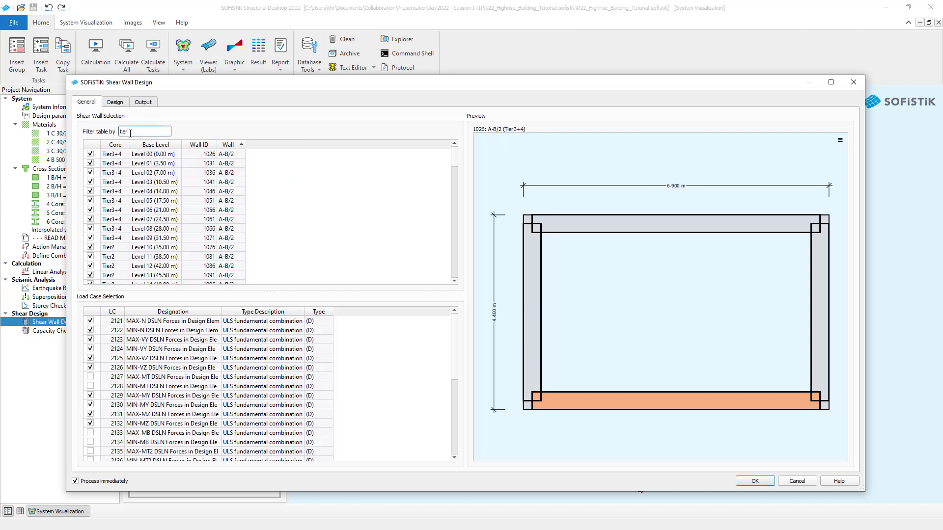
text( 1)
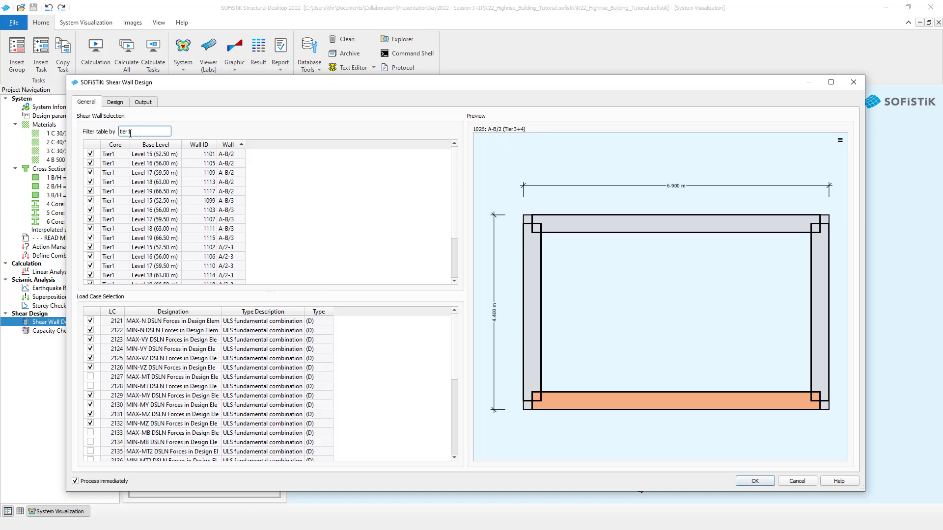
right_click(93, 155)
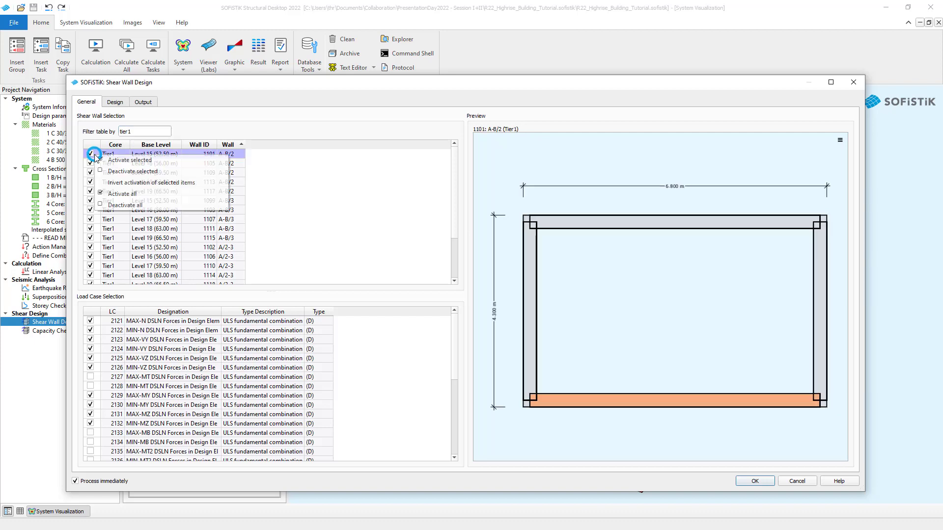
click(132, 171)
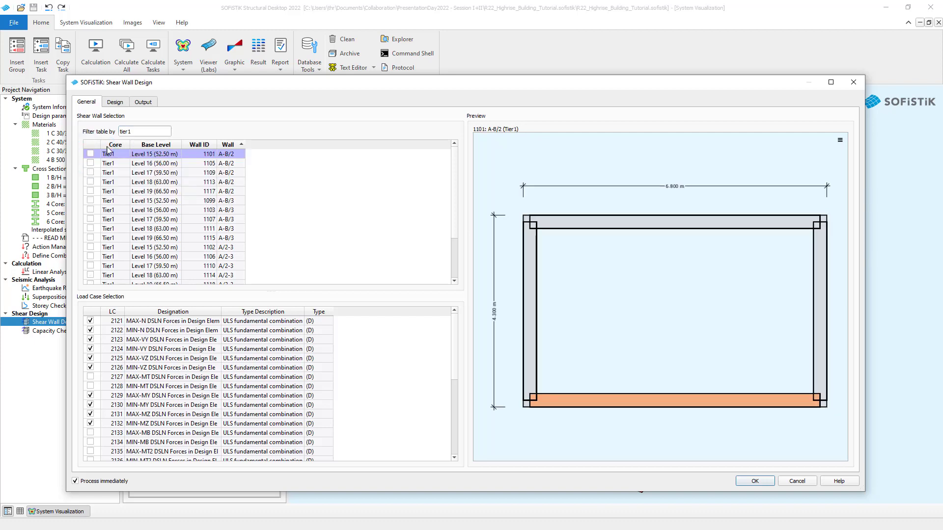
double_click(138, 128)
key(BackSpace)
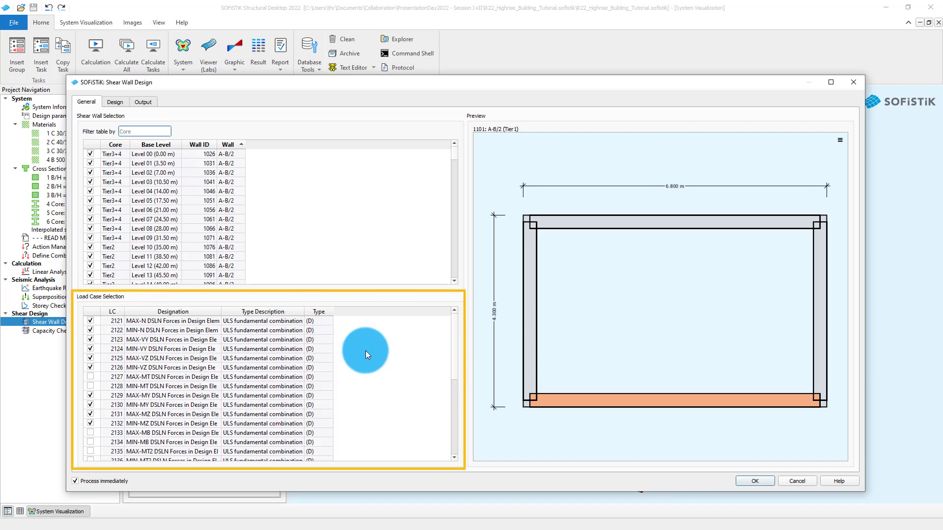
Review the load case selection and the design settings, previewing the edge zones of the first Level 00 walls.
scroll(365, 350, down, 4)
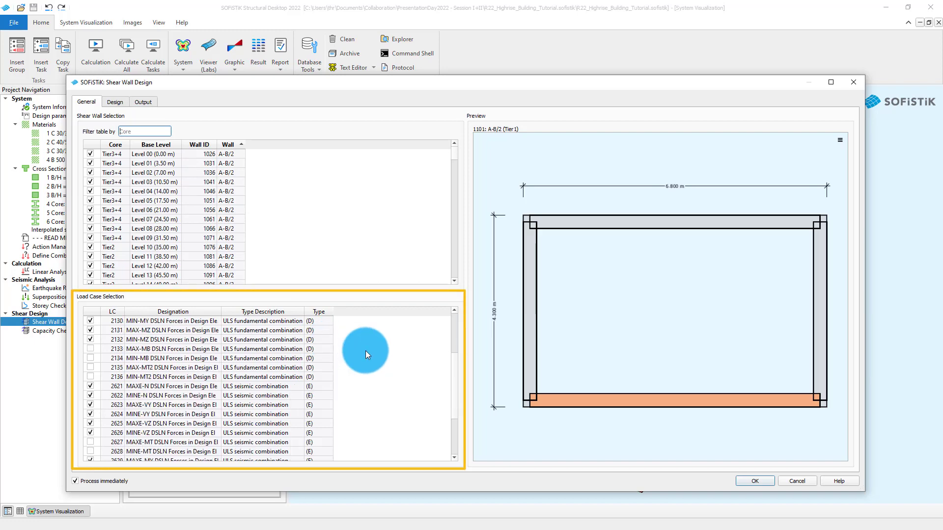
scroll(366, 351, down, 2)
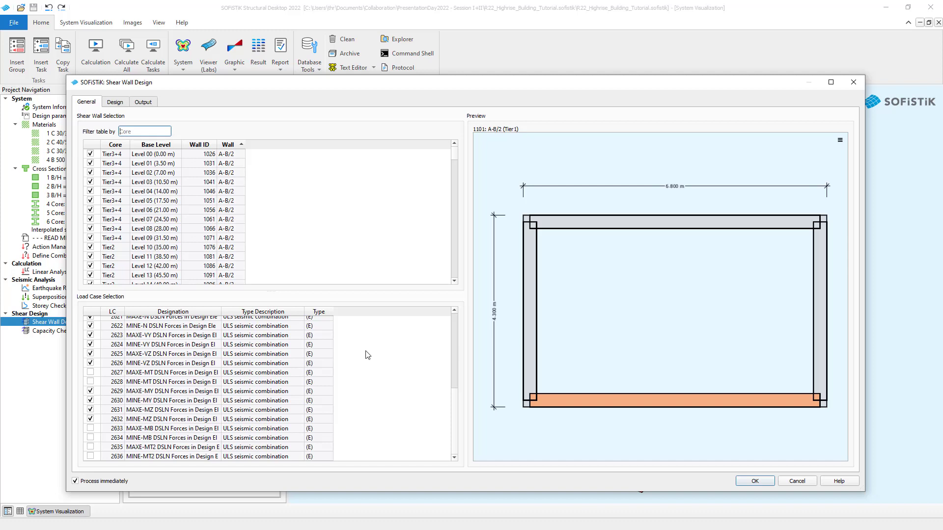
click(116, 102)
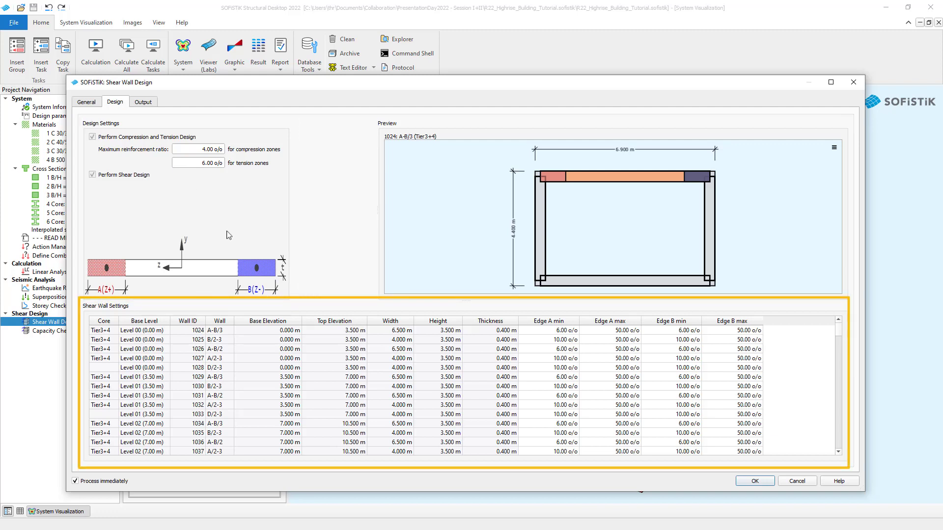
click(270, 331)
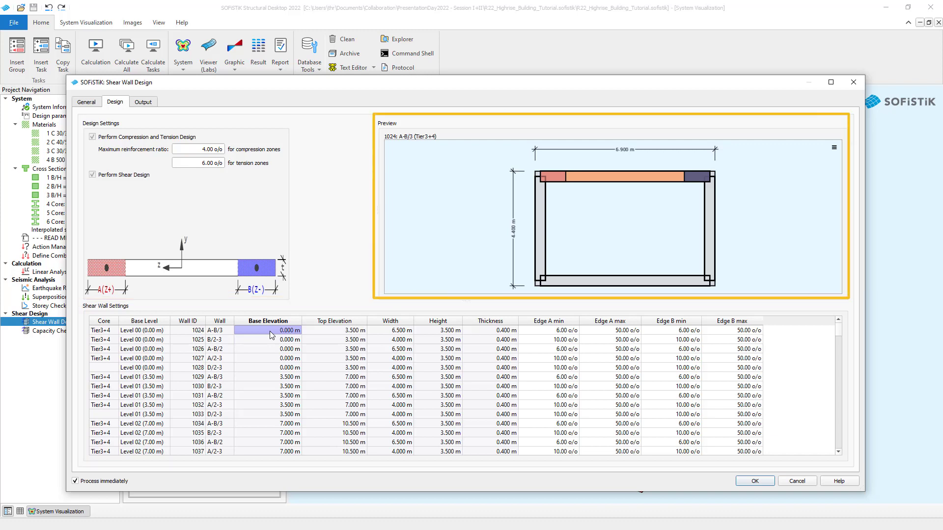
key(Down)
key(Down)
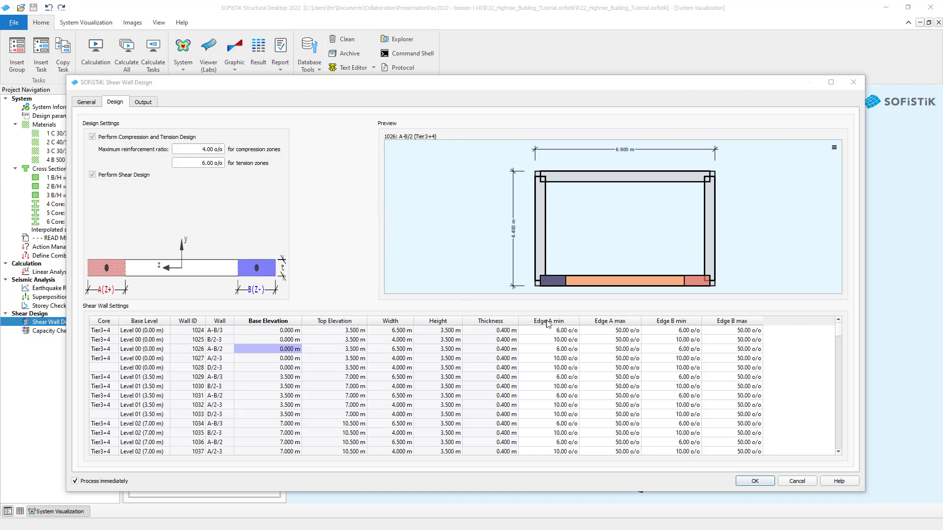
Keep the flexural results output for the decisive load combination and confirm the Shear Wall Design task with immediate processing.
click(143, 102)
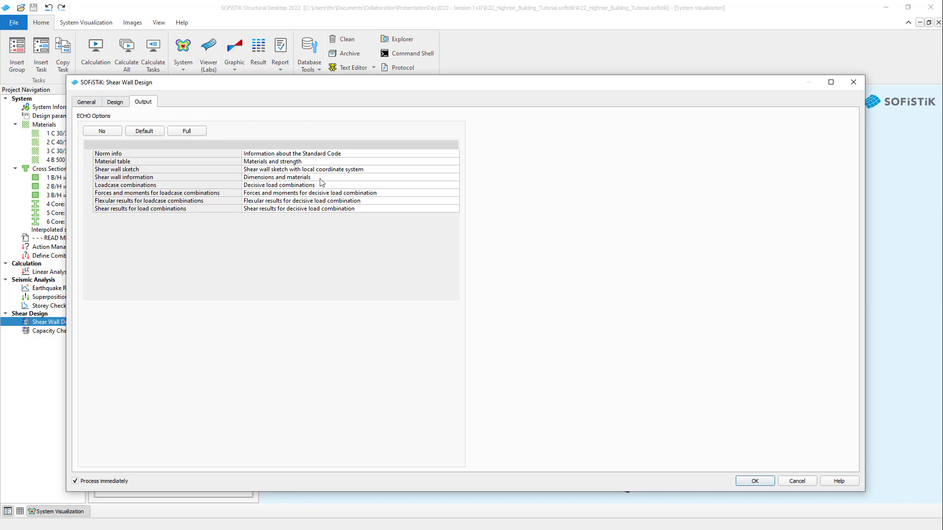
click(373, 203)
click(373, 203)
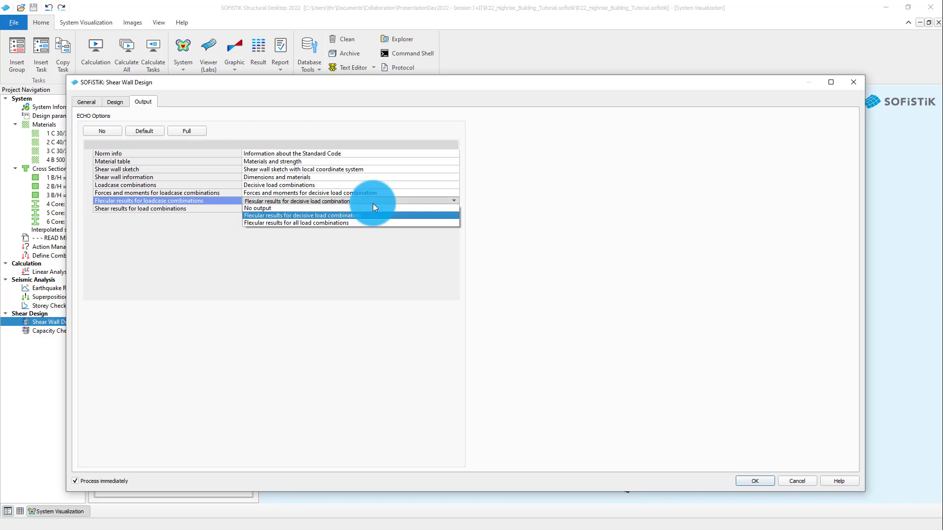
click(373, 204)
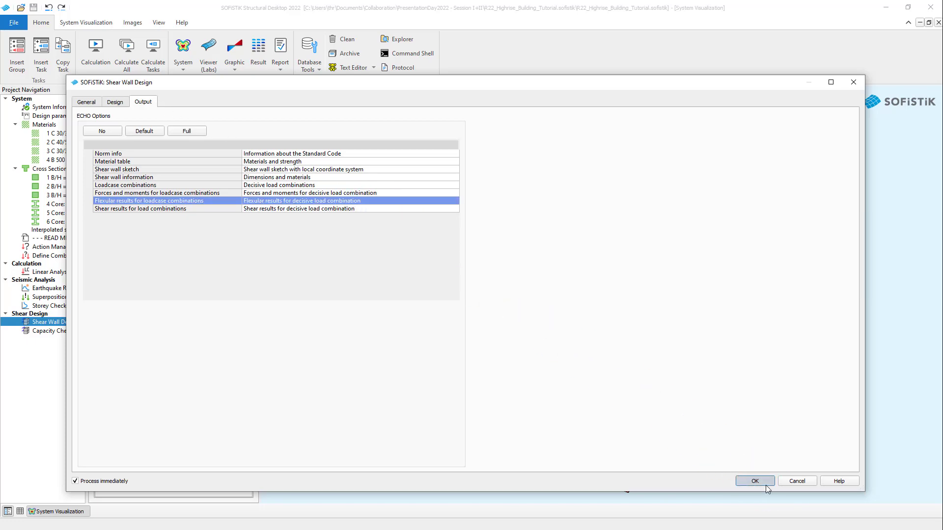
click(765, 484)
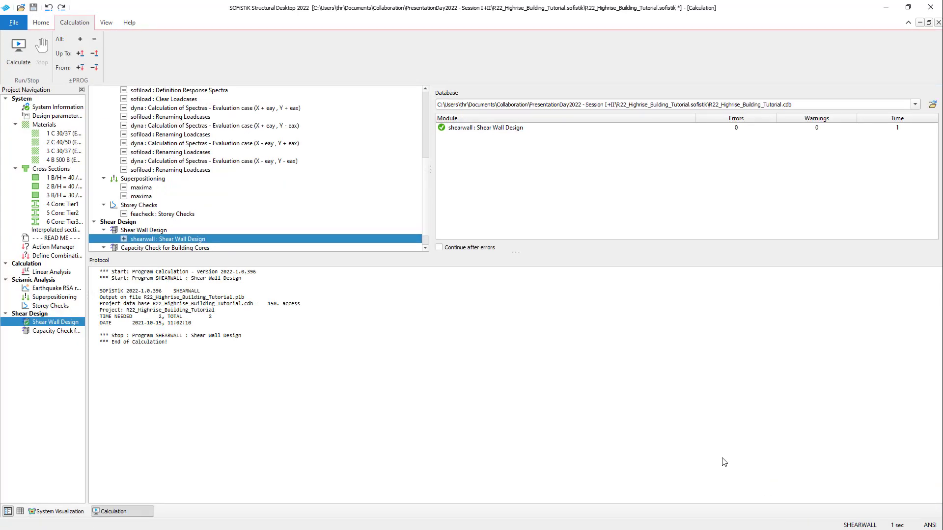
Open the report of the Shear Wall Design task in the Report Browser.
click(42, 23)
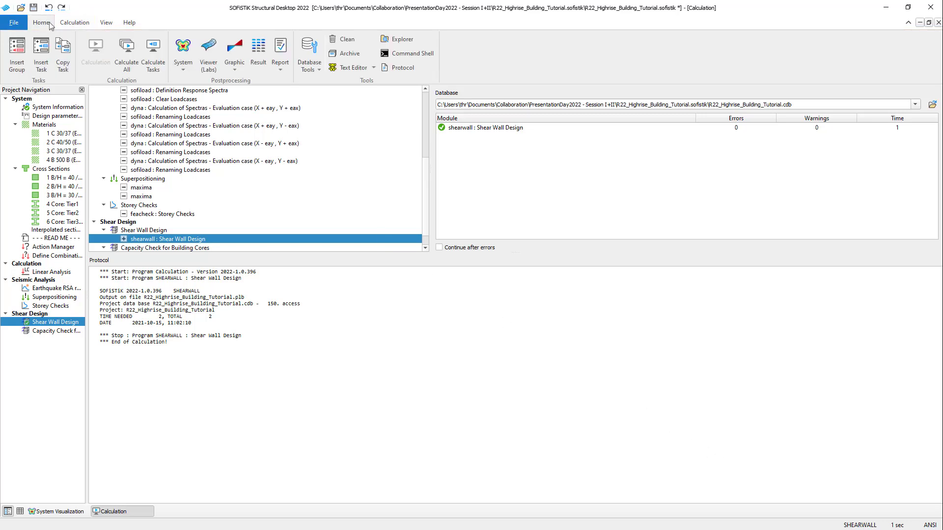
click(284, 68)
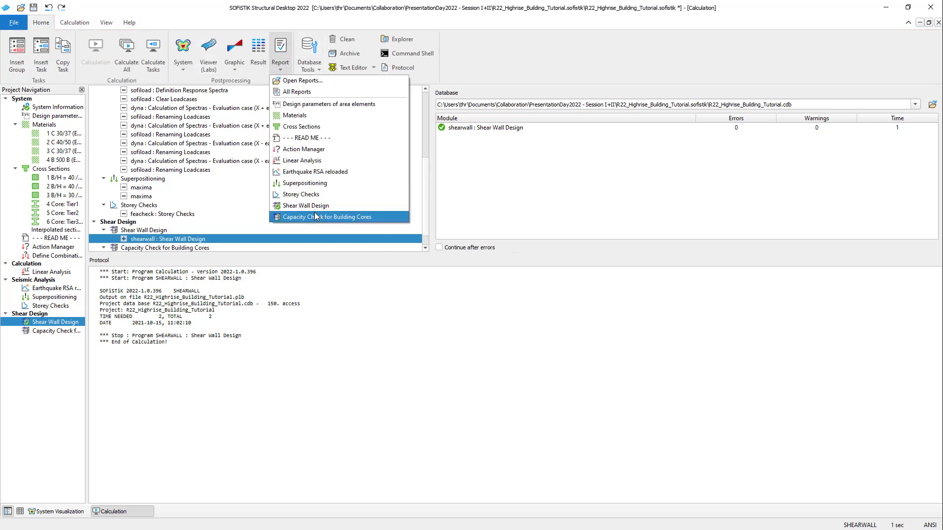
right_click(65, 323)
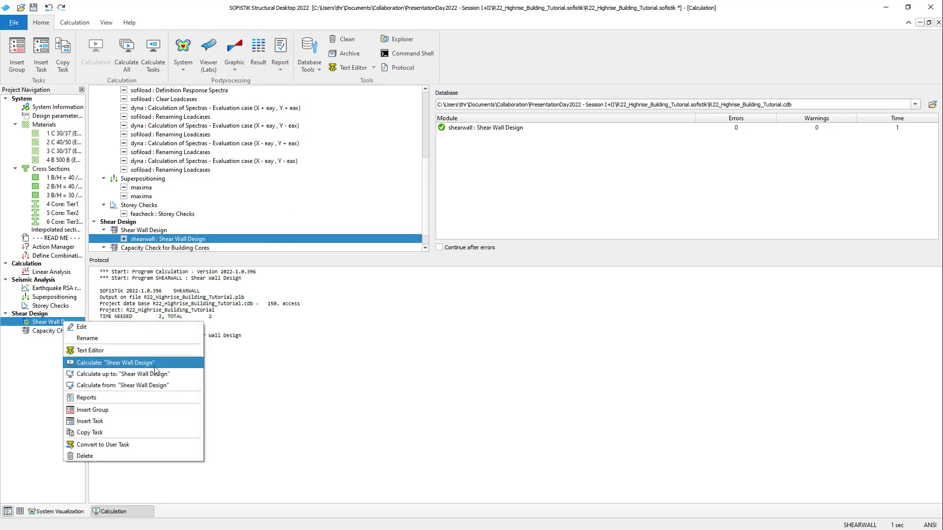
click(159, 398)
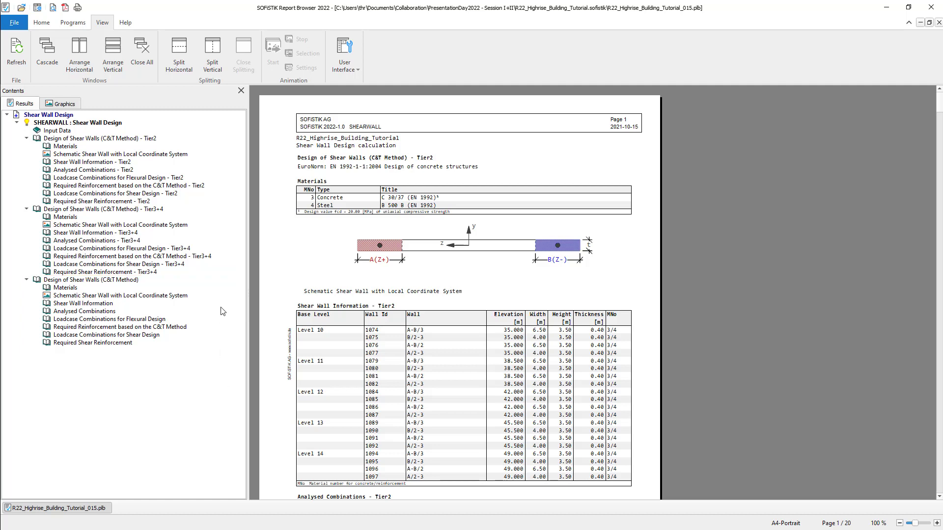
Examine the Tier2 report sections from materials and wall information through required C&T reinforcement to the loadcase combinations for shear design.
click(213, 148)
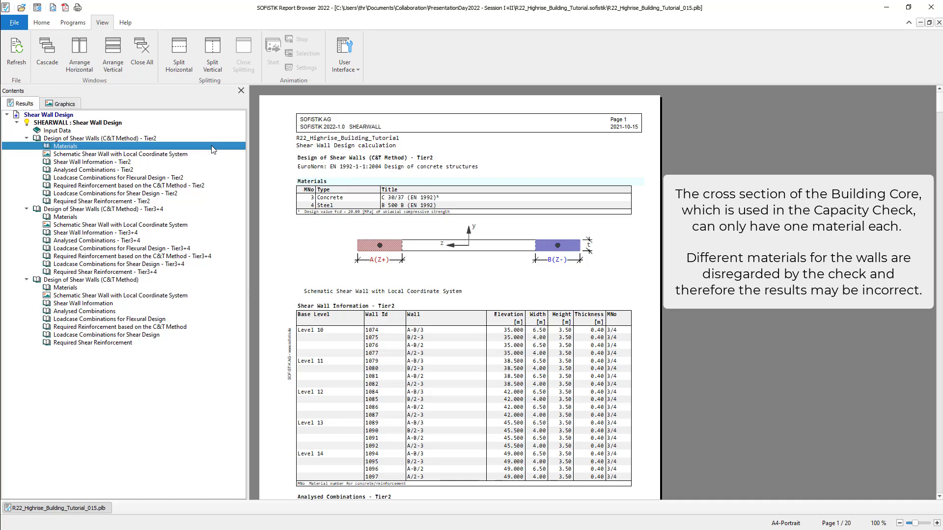
click(216, 155)
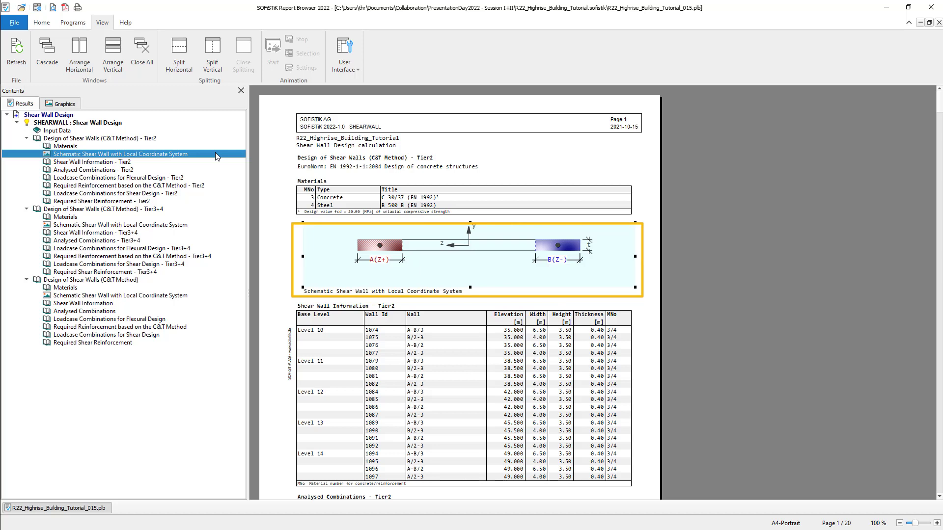
click(217, 162)
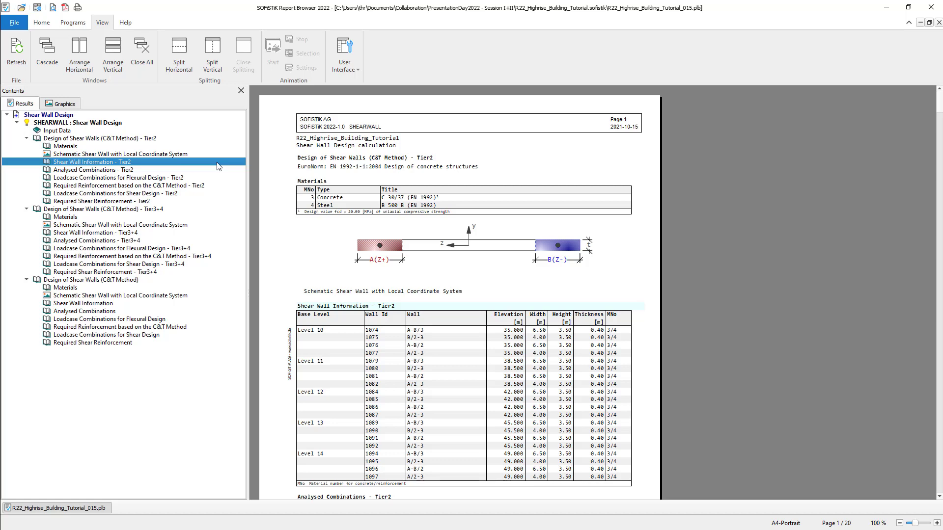
click(218, 170)
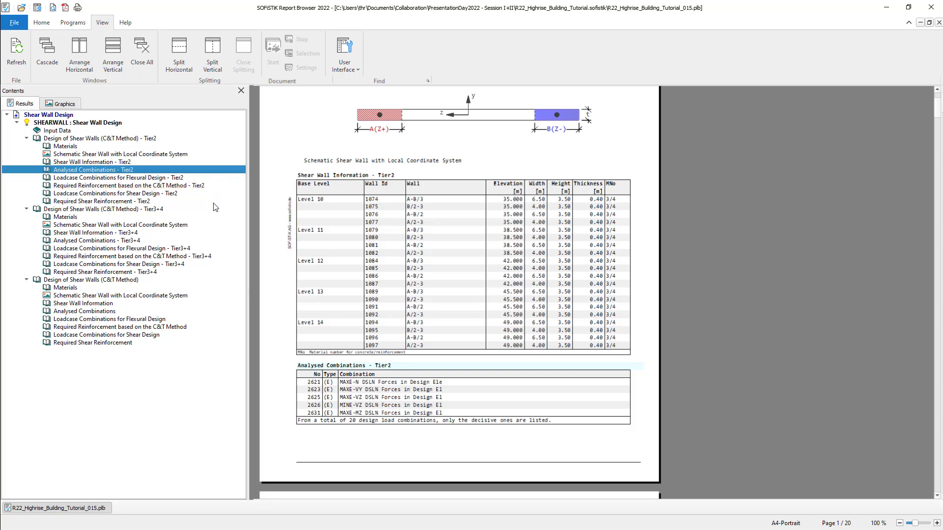
click(210, 178)
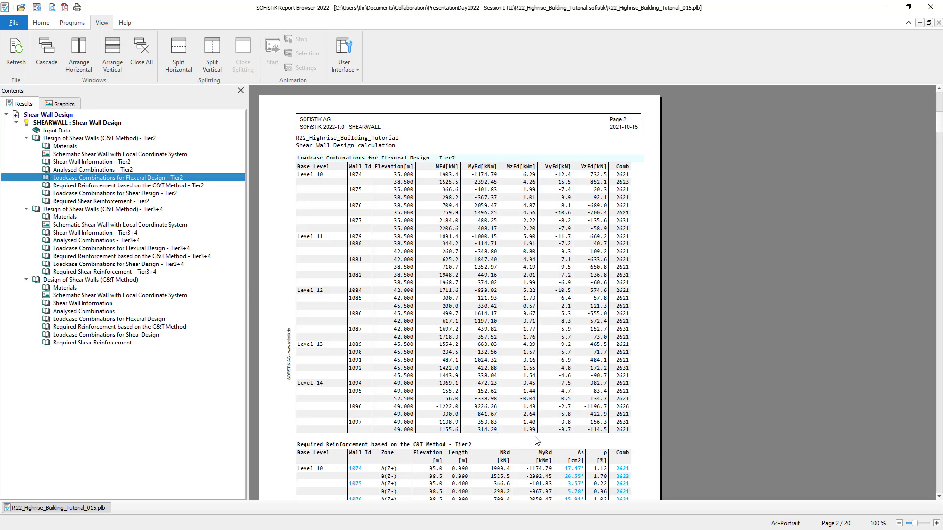
scroll(535, 438, up, 2)
scroll(535, 443, down, 3)
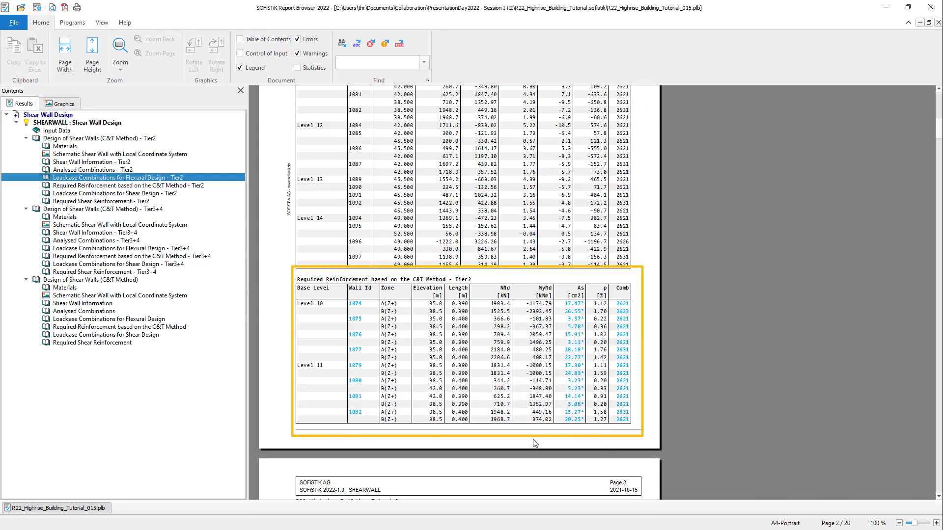
scroll(535, 443, down, 6)
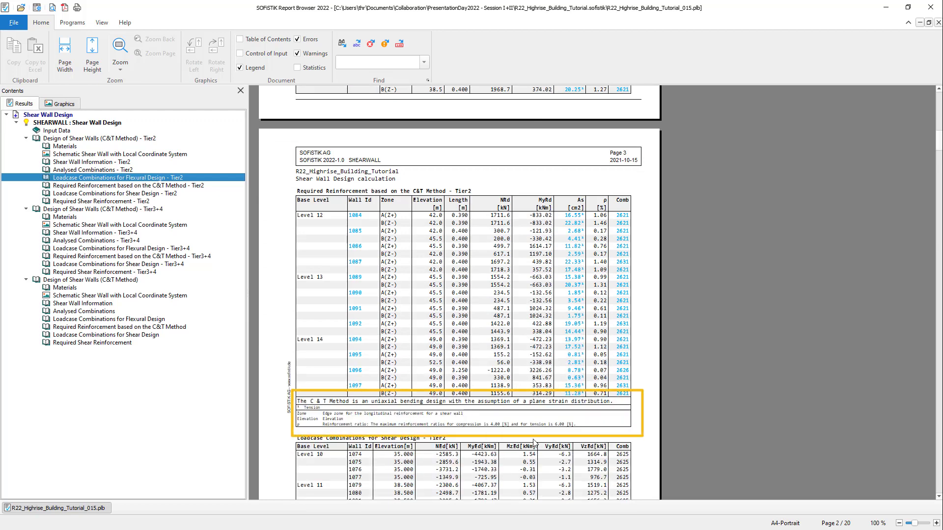
scroll(535, 443, down, 2)
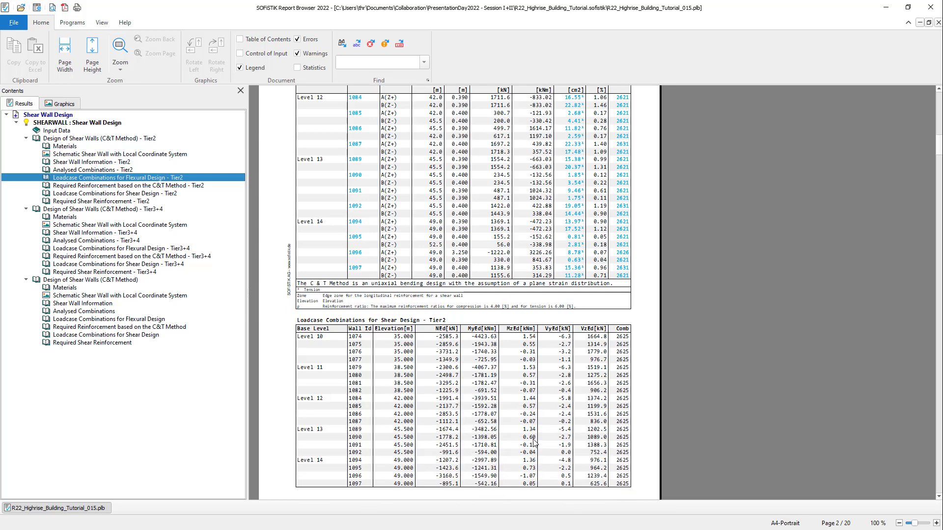
scroll(535, 442, down, 5)
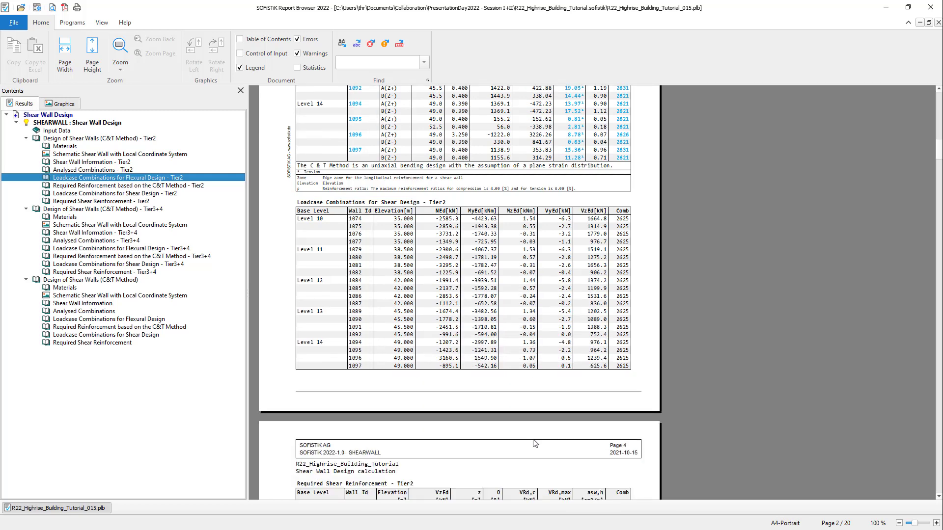